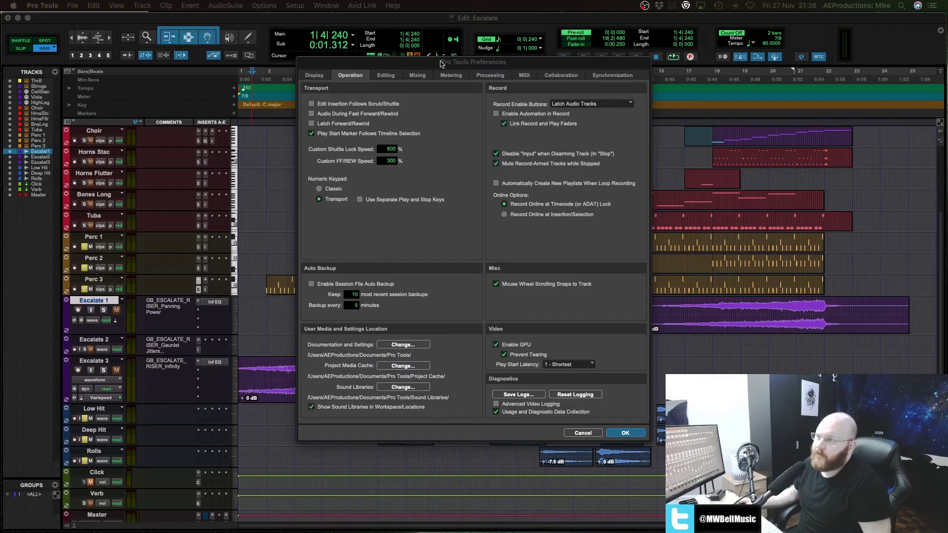
- Move the Operation preferences aside and dismiss them without changing any settings
left_click_drag(441, 64, 514, 79)
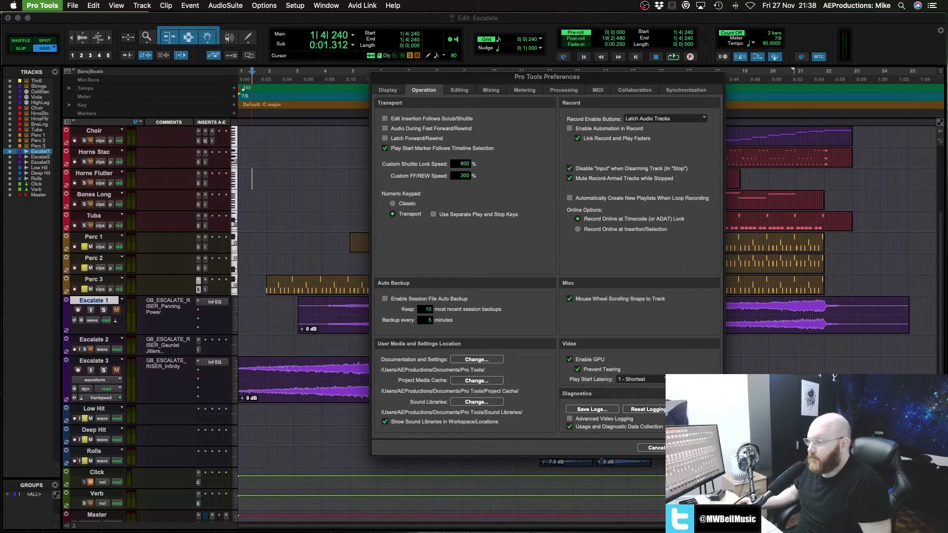
left_click(656, 447)
- Place the insertion point at the start of bar 6 on the Horns Flutter track
scroll(303, 300, "up", 5)
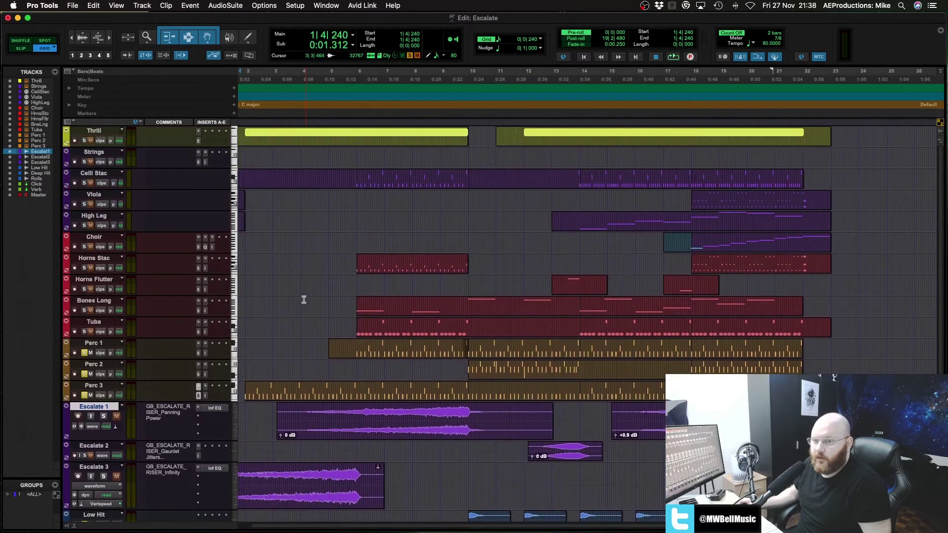
scroll(304, 300, "left", 2)
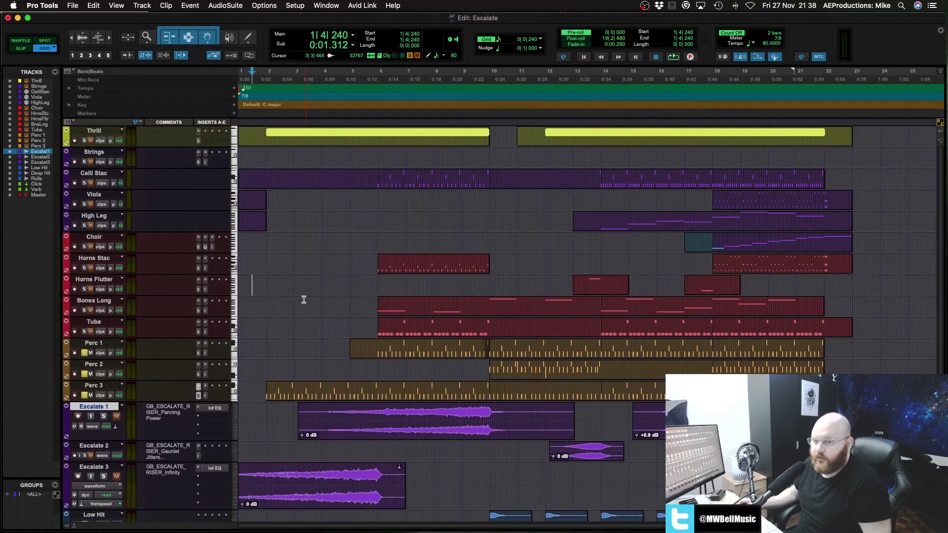
left_click(380, 281)
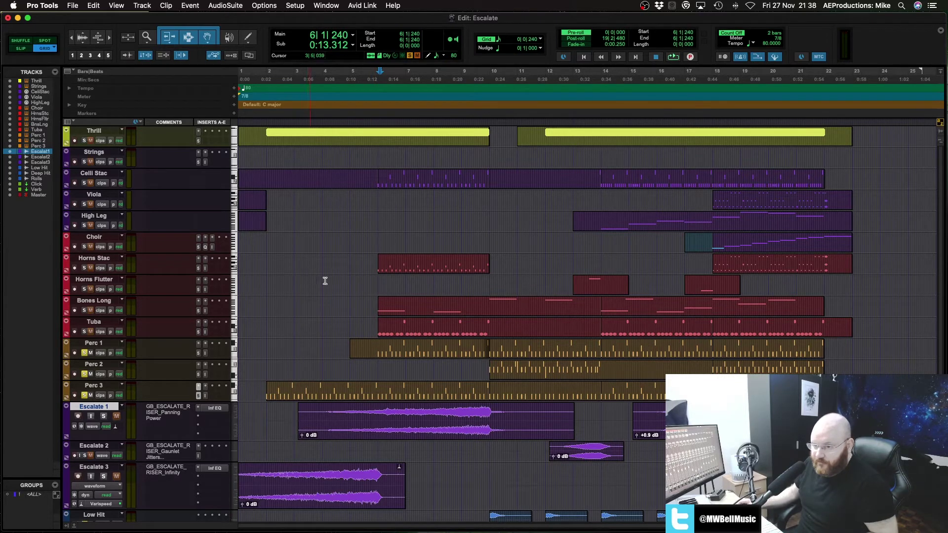
left_click(377, 282)
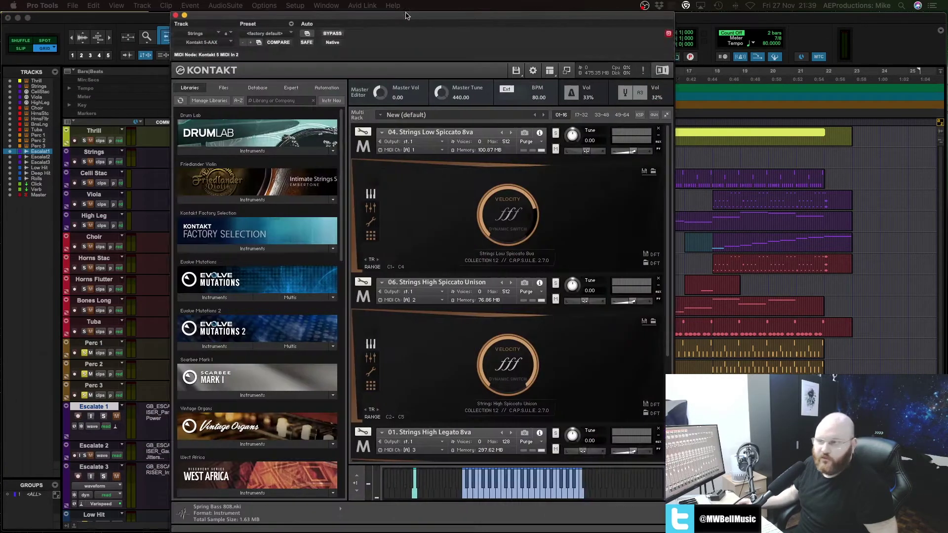
- Look through the string instruments loaded in Kontakt on the Strings track, and close the plug-in window
scroll(666, 303, "down", 3)
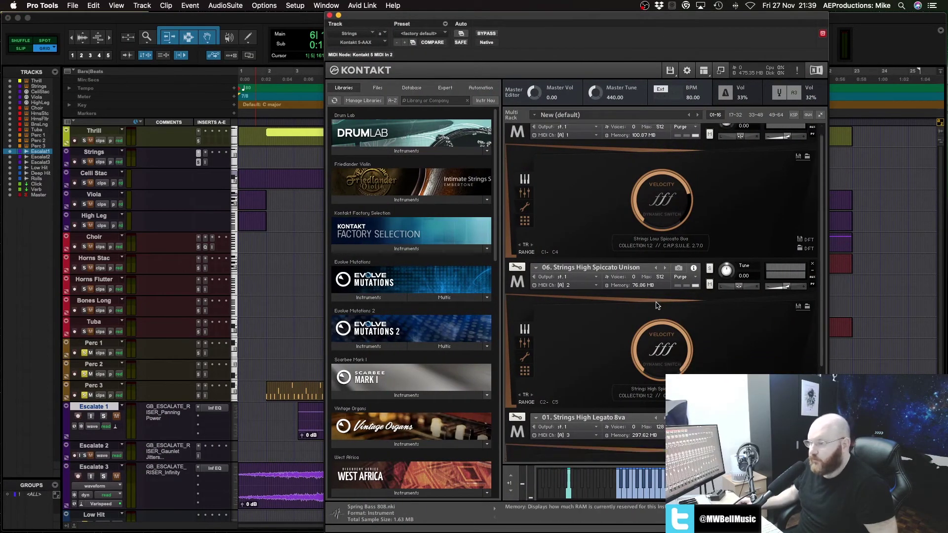
left_click_drag(594, 15, 422, 15)
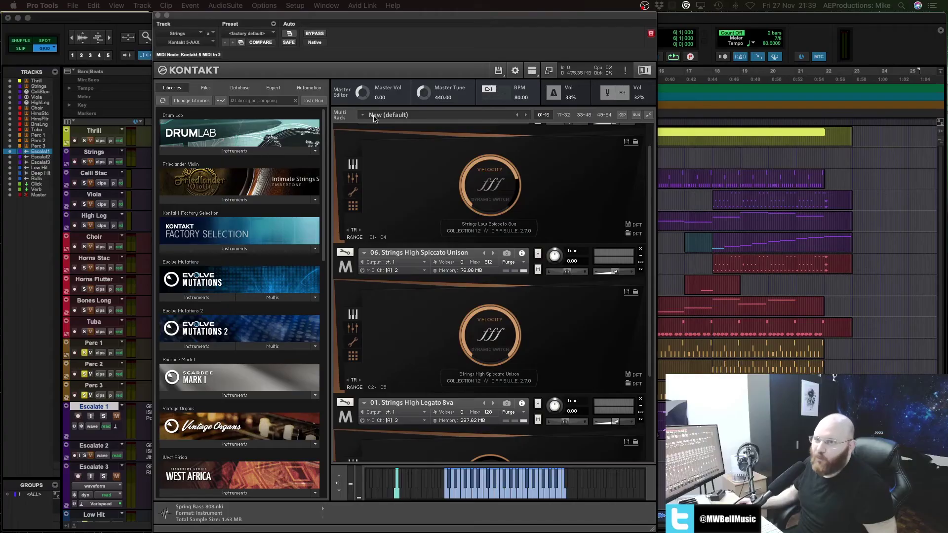
left_click(158, 16)
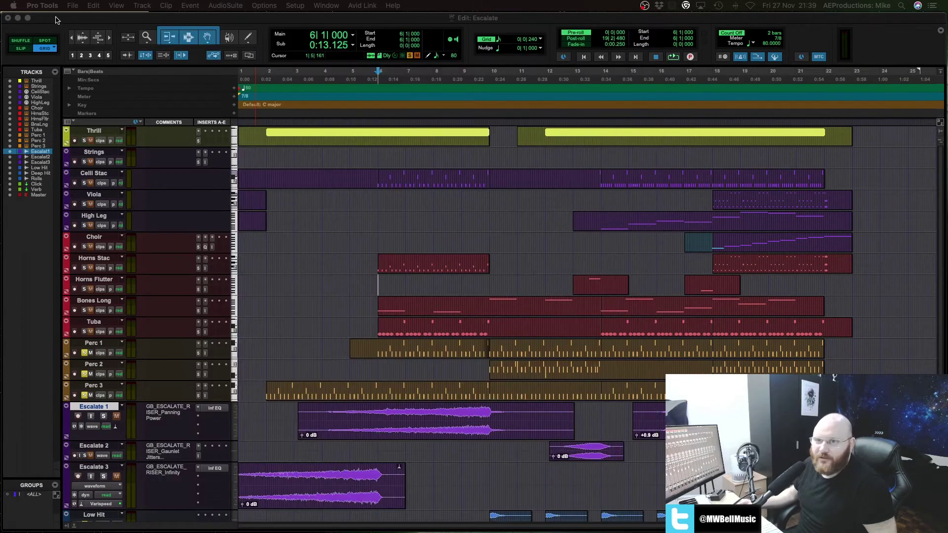
- Reopen the preferences, review the Operation settings, and cancel without changes
left_click(53, 6)
left_click(108, 32)
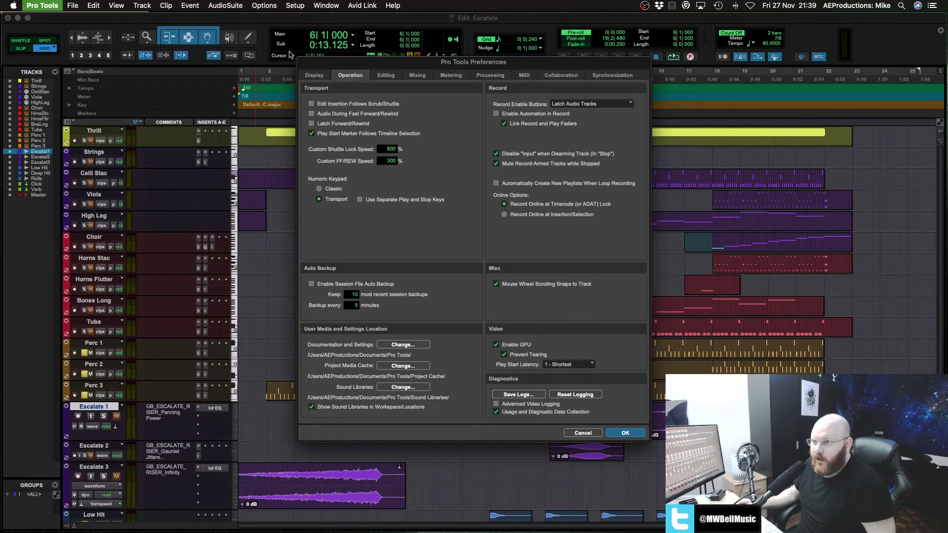
left_click(592, 437)
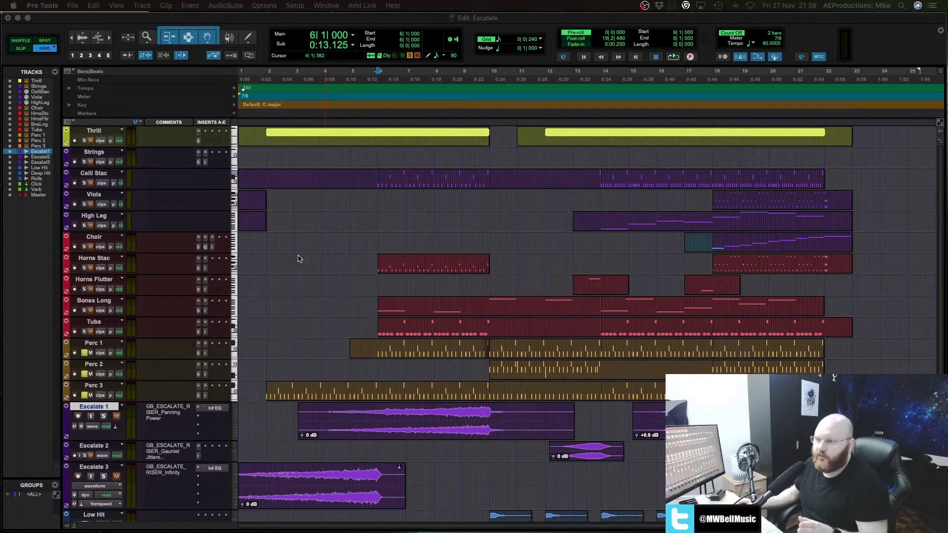
- Place the insertion point at 5|6|240 on the Choir track and look over all tracks of the session
left_click(372, 239)
scroll(371, 242, "down", 1)
scroll(371, 242, "up", 1)
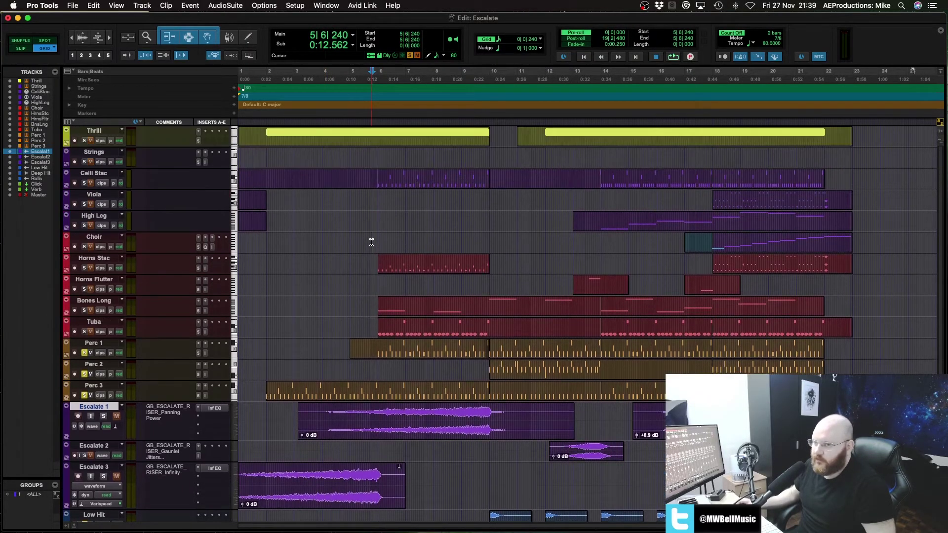
scroll(372, 243, "down", 8)
scroll(371, 243, "up", 8)
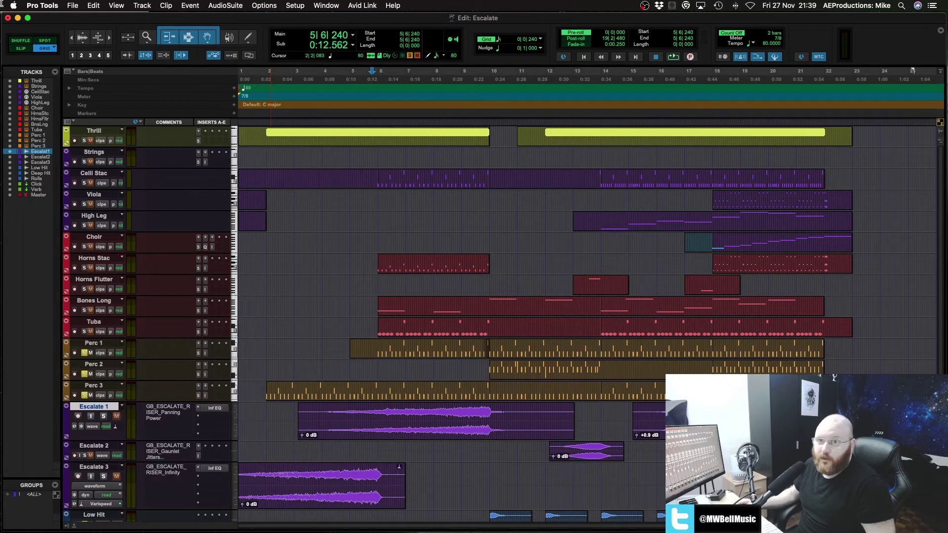
- Check the Pro Tools version information and the Mac's system overview, and close both windows
left_click(30, 6)
left_click(33, 17)
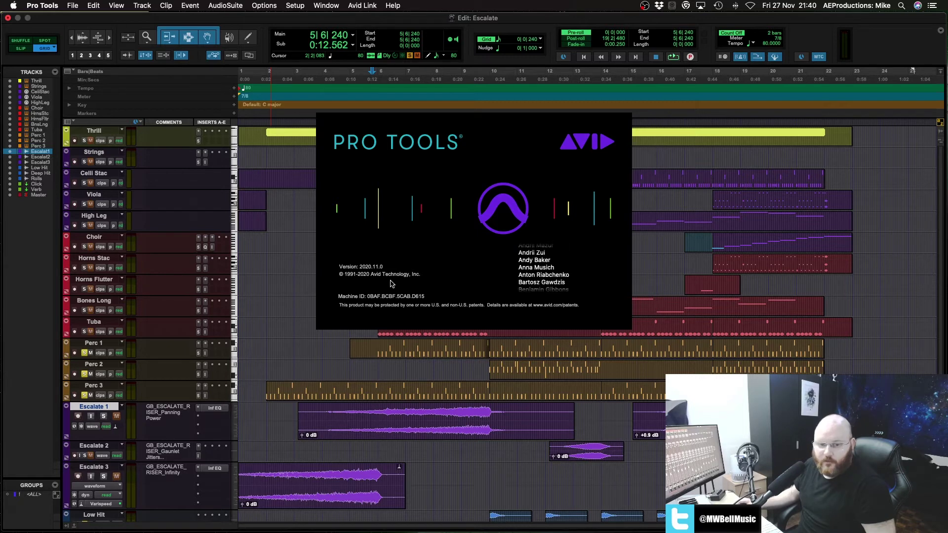
left_click(13, 6)
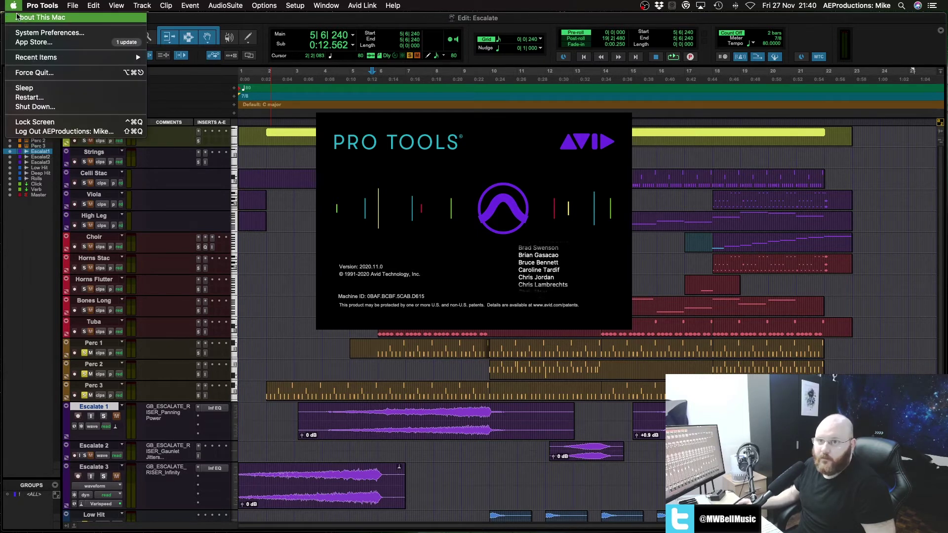
left_click(42, 18)
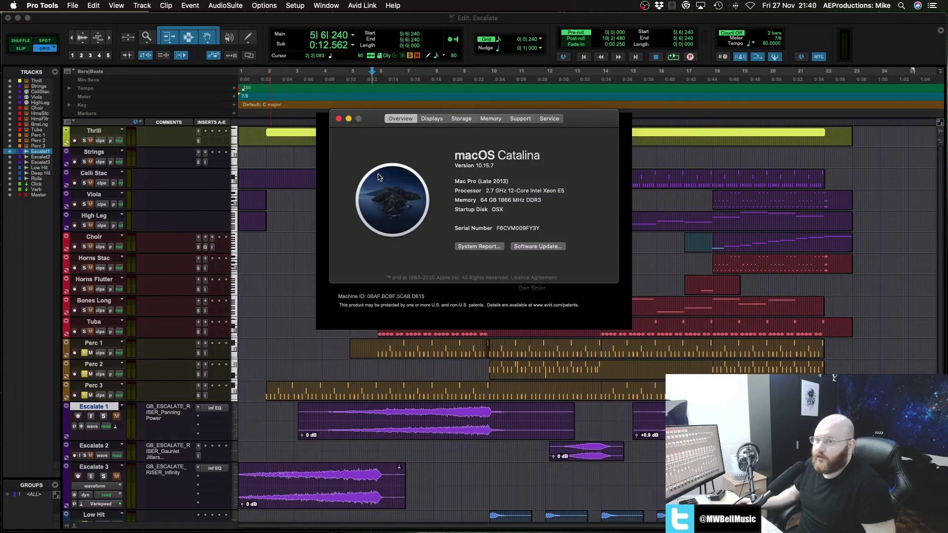
left_click_drag(371, 121, 362, 341)
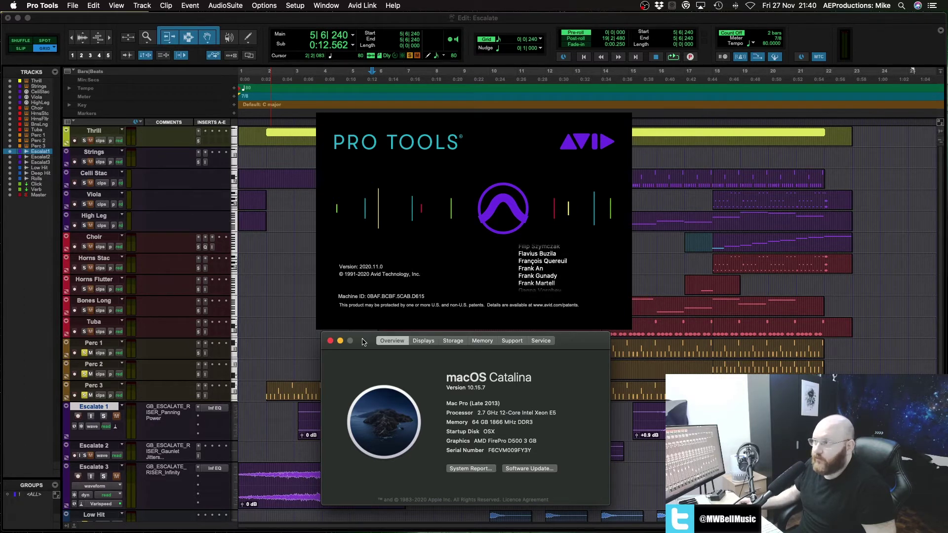
left_click(330, 340)
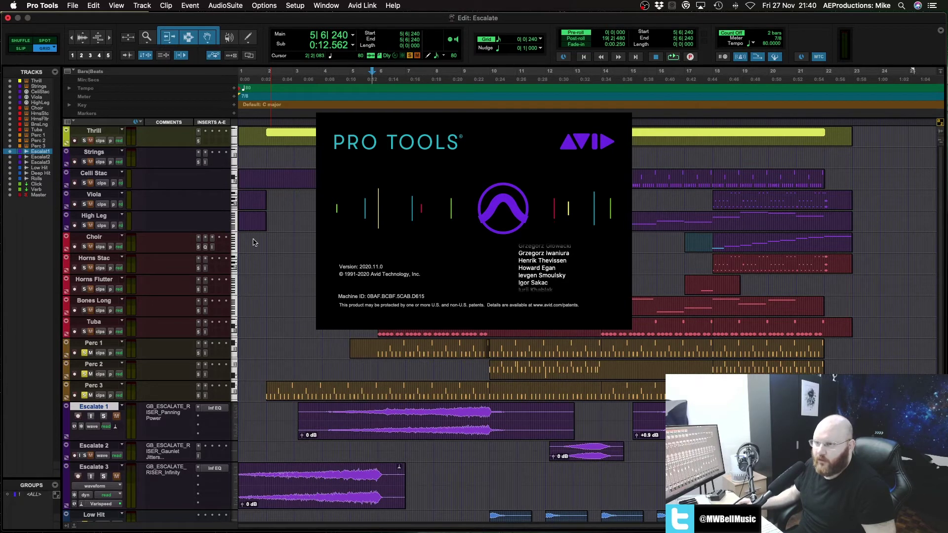
left_click(260, 134)
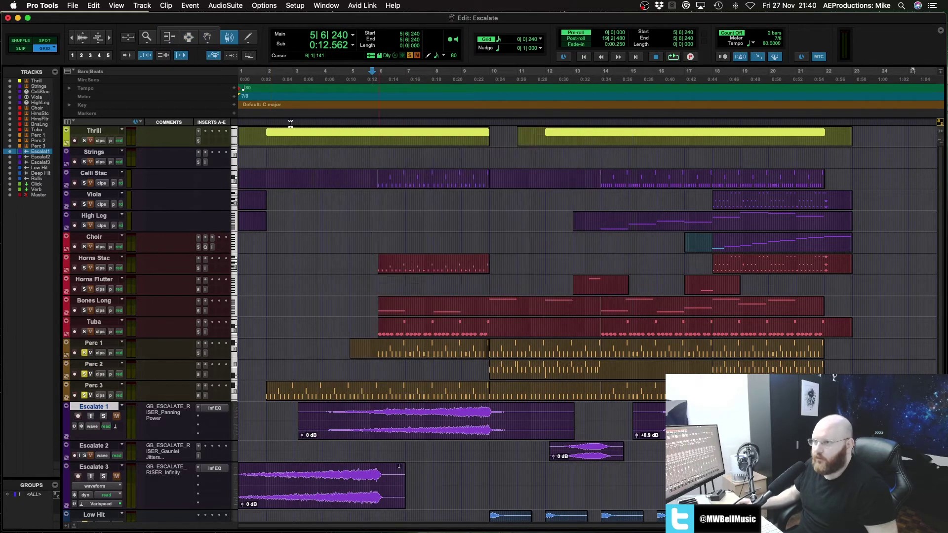
- Cycle the edit tools to the Selector and place the insertion point at 3|3|000 on the High Leg track
key("Escape")
key("Escape")
key("Escape")
key("Escape")
left_click(300, 219)
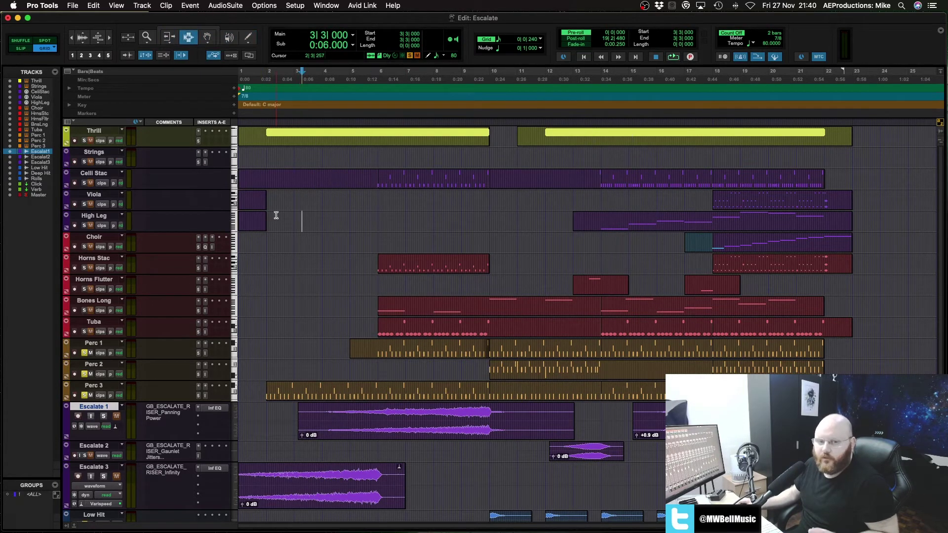
- Save the session
left_click(72, 5)
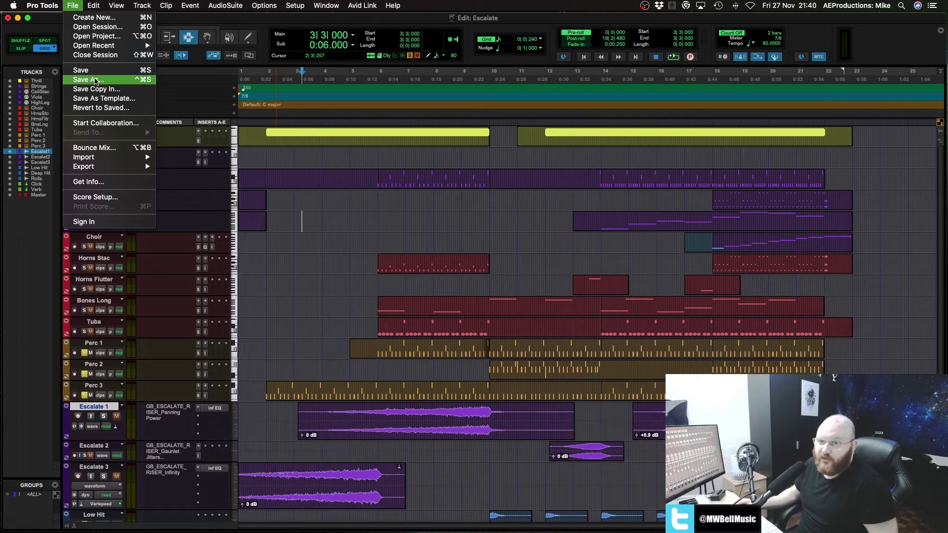
left_click(96, 72)
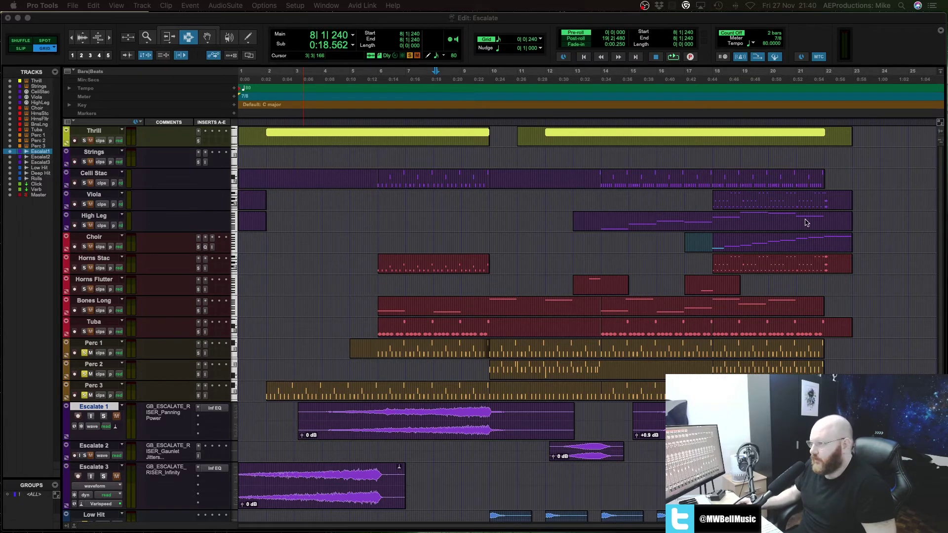
- Open the High Leg clip starting at bar 13 in the MIDI Editor, show mod wheel (1) in its velocity lane, and close the editor
left_click(597, 224)
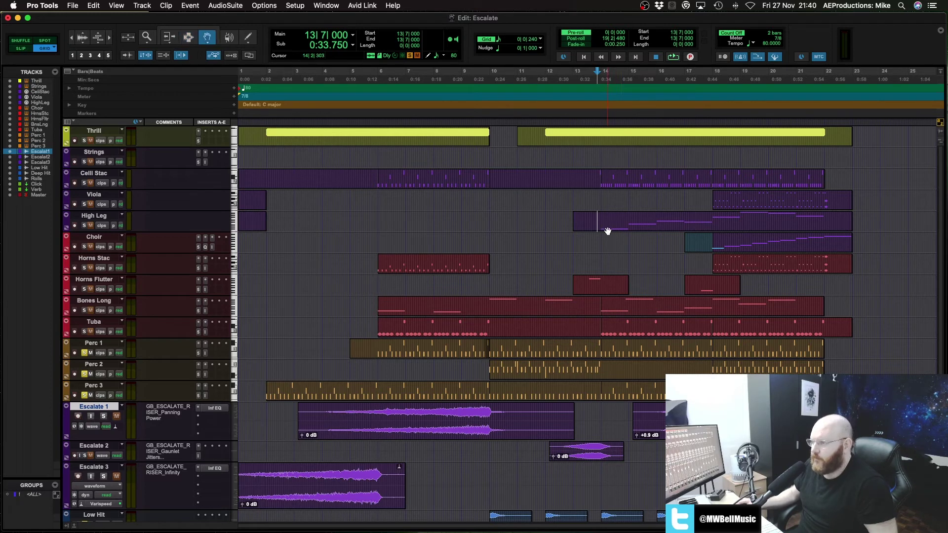
double_click(607, 229)
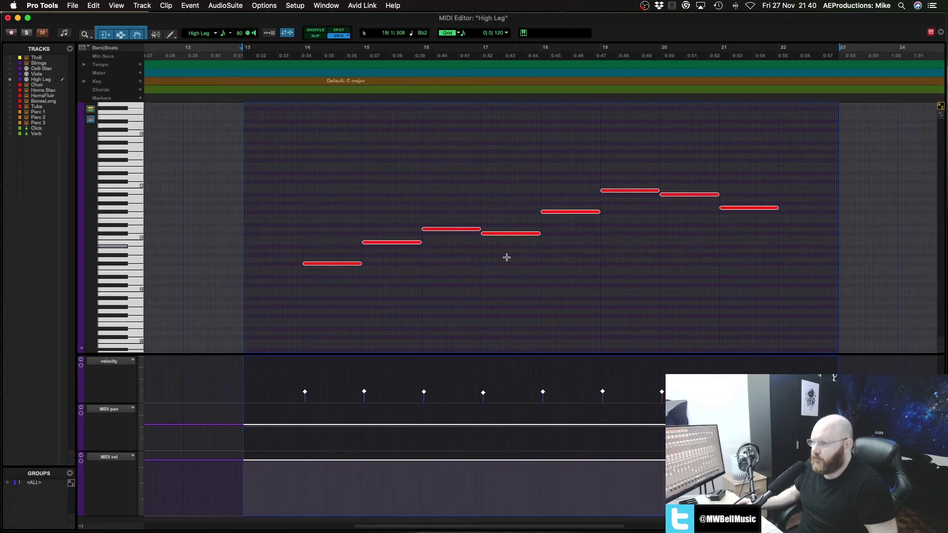
left_click(118, 362)
mouse_move(122, 434)
left_click(188, 434)
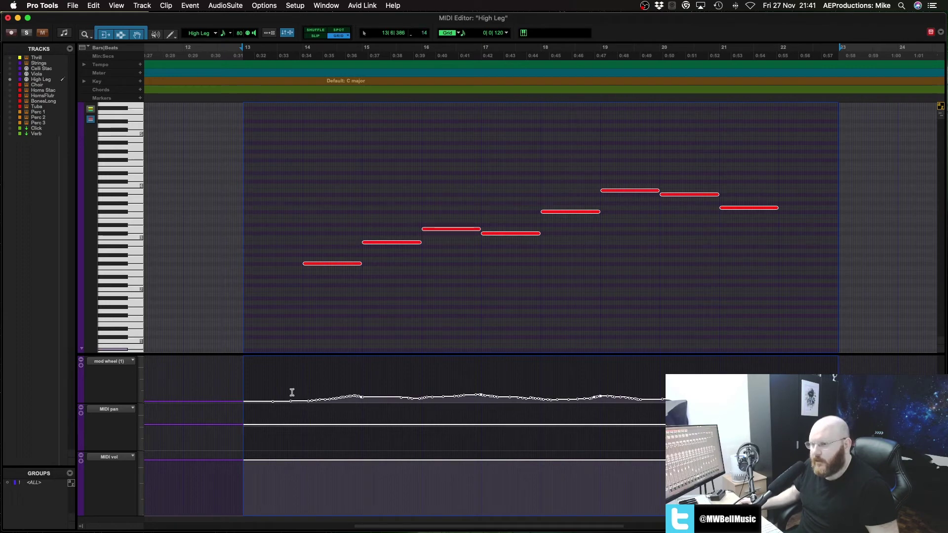
key("super+w")
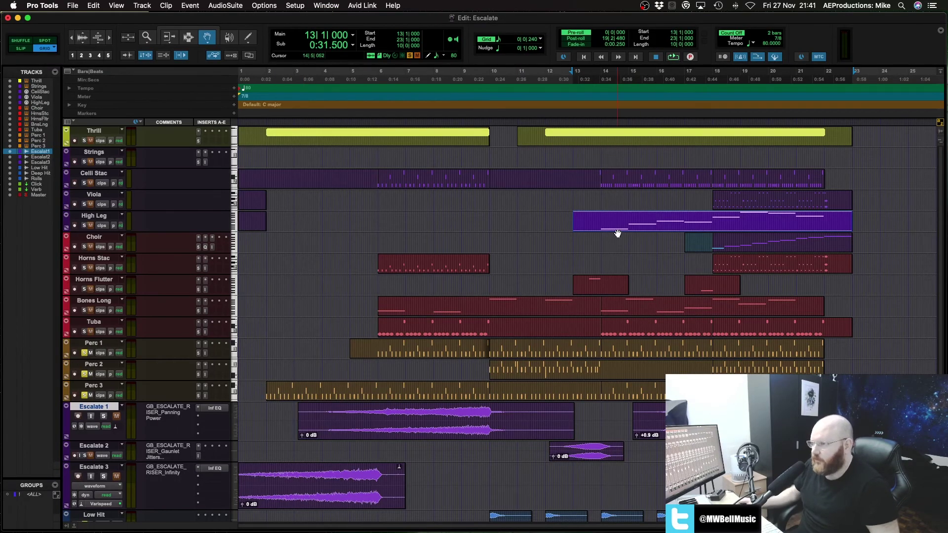
- Activate the Smart Tool, split the High Leg clip at the start of bar 14, and delete the section before the split
left_click(598, 242)
key("super+7")
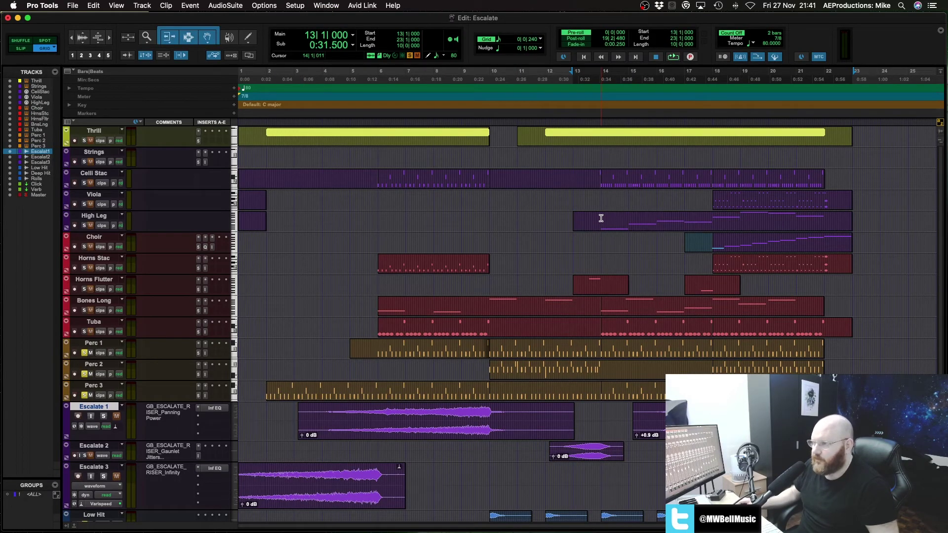
left_click(601, 218)
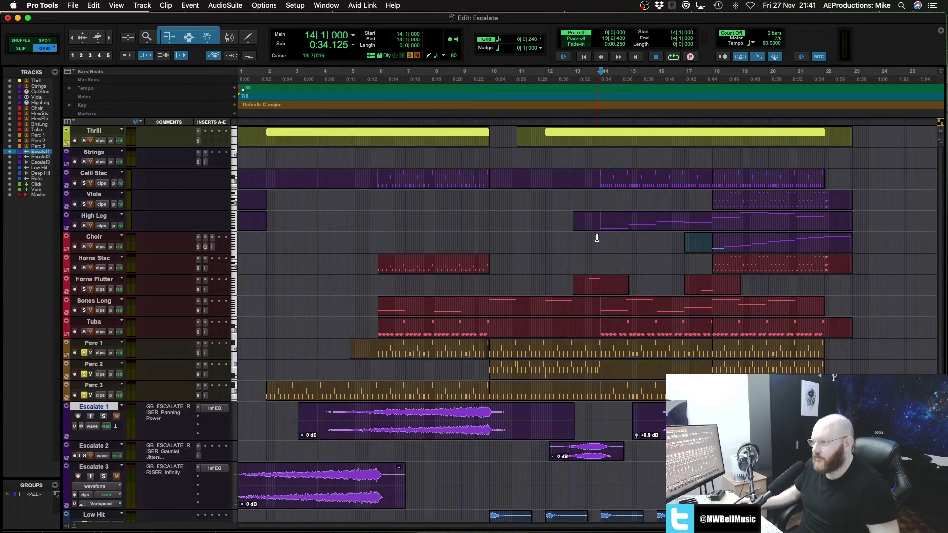
left_click(589, 229)
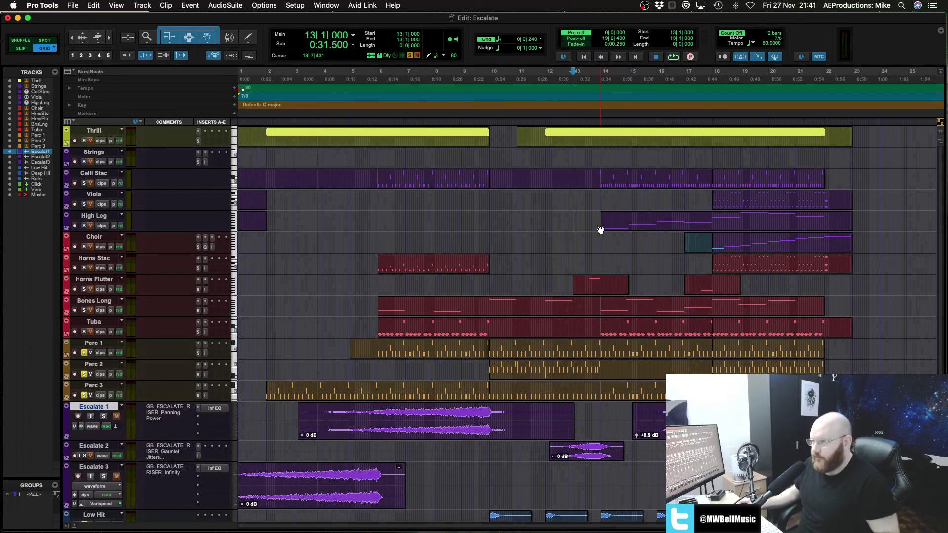
- Inspect the mod wheel data at the start of the shortened High Leg clip in the MIDI Editor, and close the editor
double_click(611, 230)
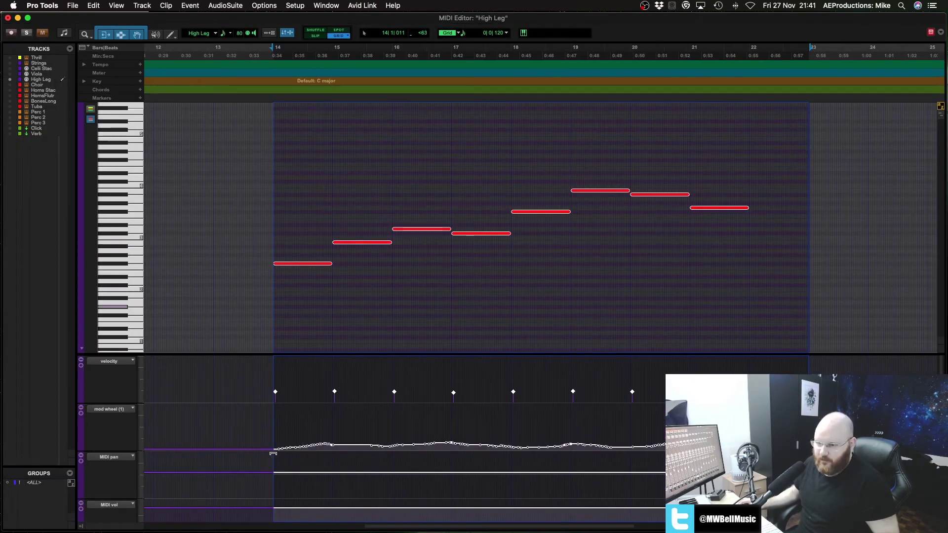
left_click(294, 324)
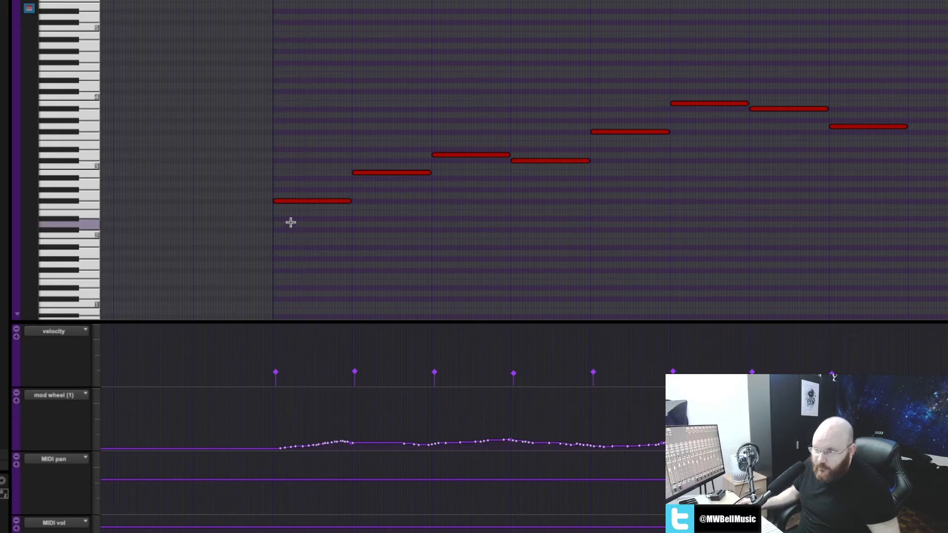
key("ctrl+w")
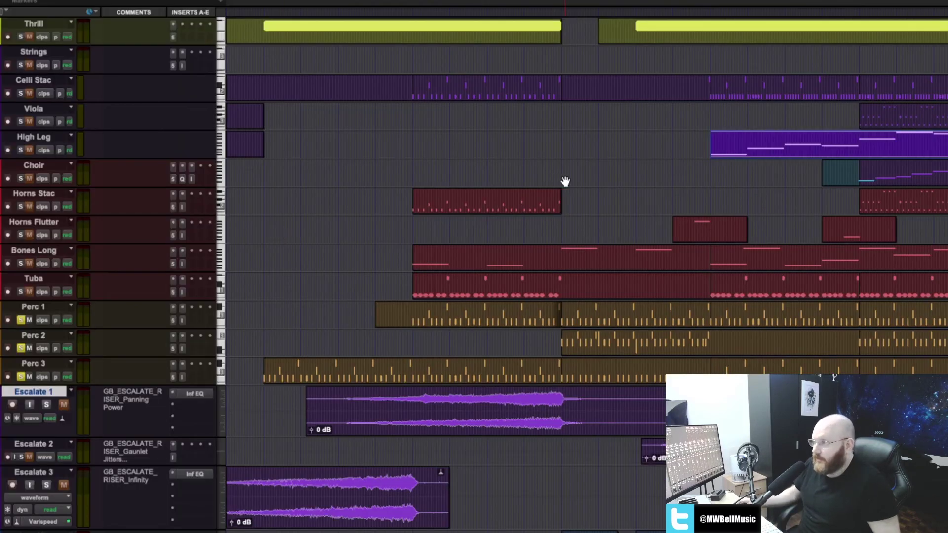
- Undo the deletion of the High Leg section in bar 13 and open that section in the MIDI Editor
key("ctrl+z")
left_click(676, 178)
left_click(699, 158)
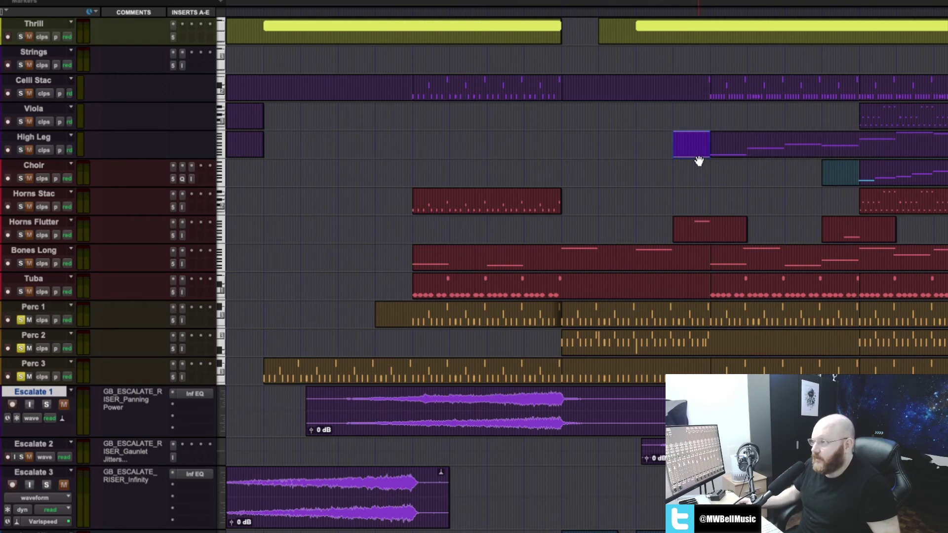
double_click(699, 158)
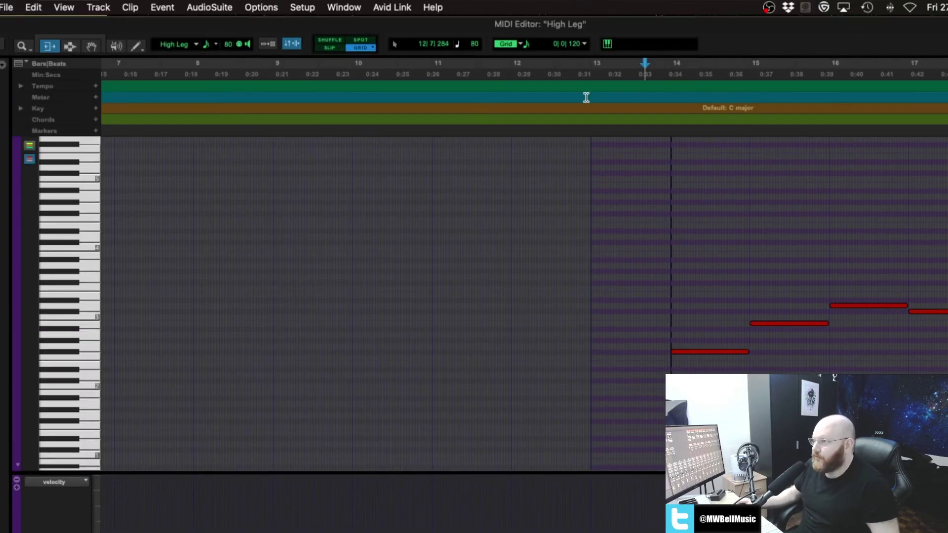
- Cycle the edit tools to the Selector in the MIDI Editor, examine the mod wheel data before bar 14, and close the editor
key("Escape")
key("Escape")
key("Escape")
key("Escape")
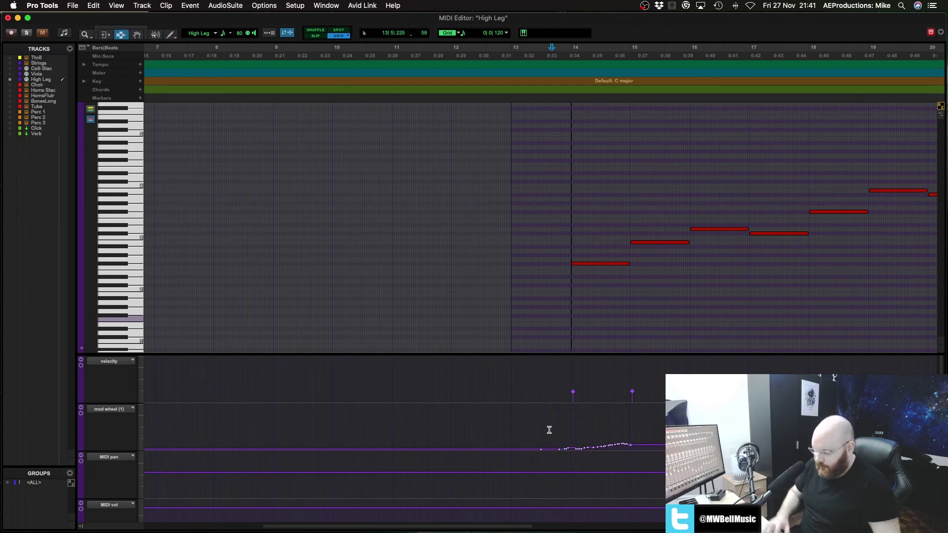
key("super+w")
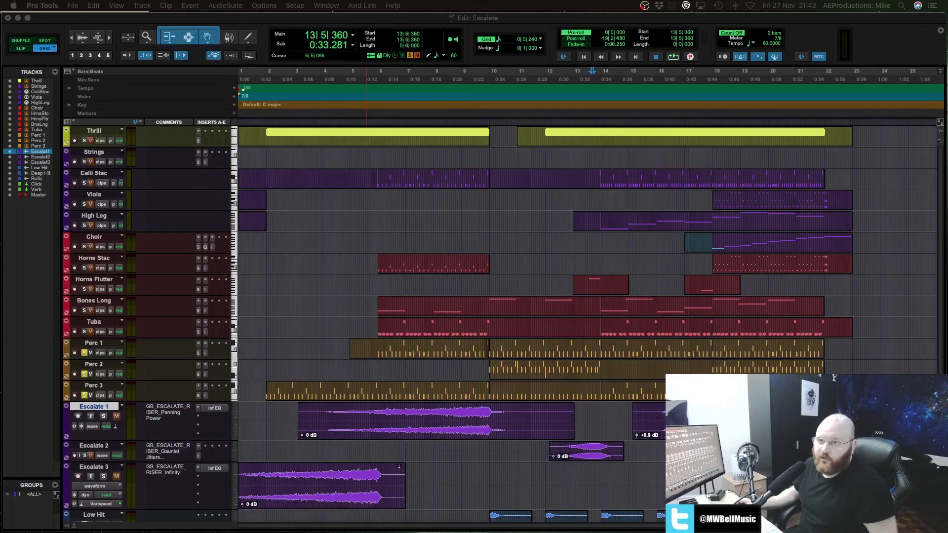
- Open the Save As dialog to examine the files and folders in the Grant Track session folder, and cancel without saving
left_click(73, 6)
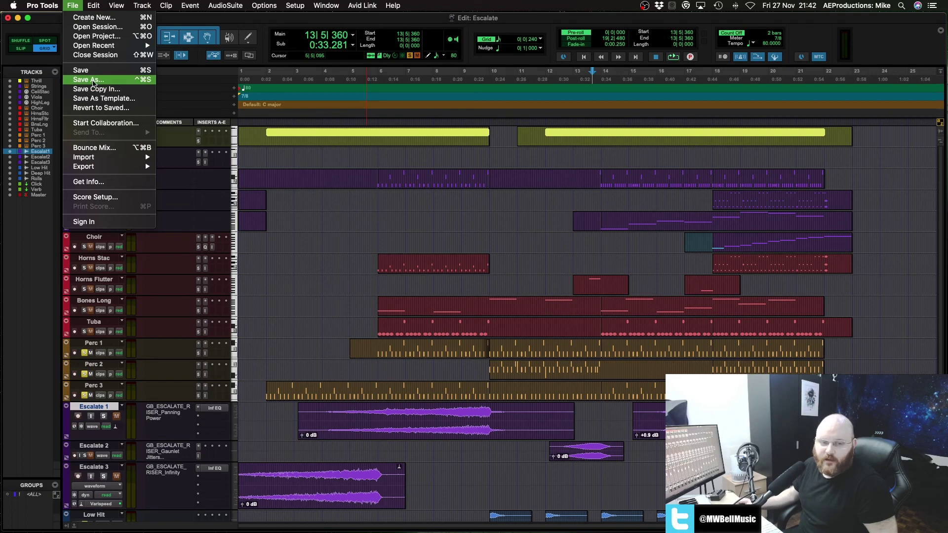
left_click(94, 82)
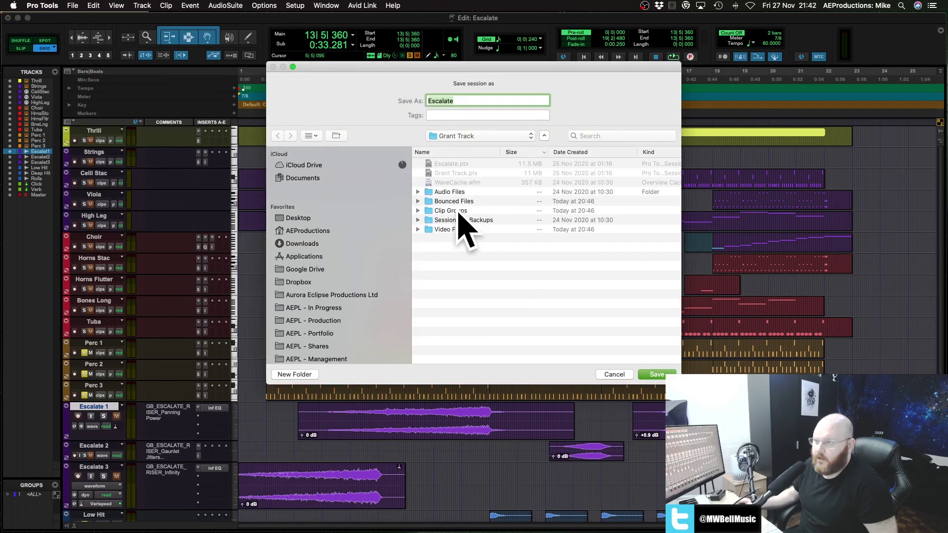
left_click(614, 375)
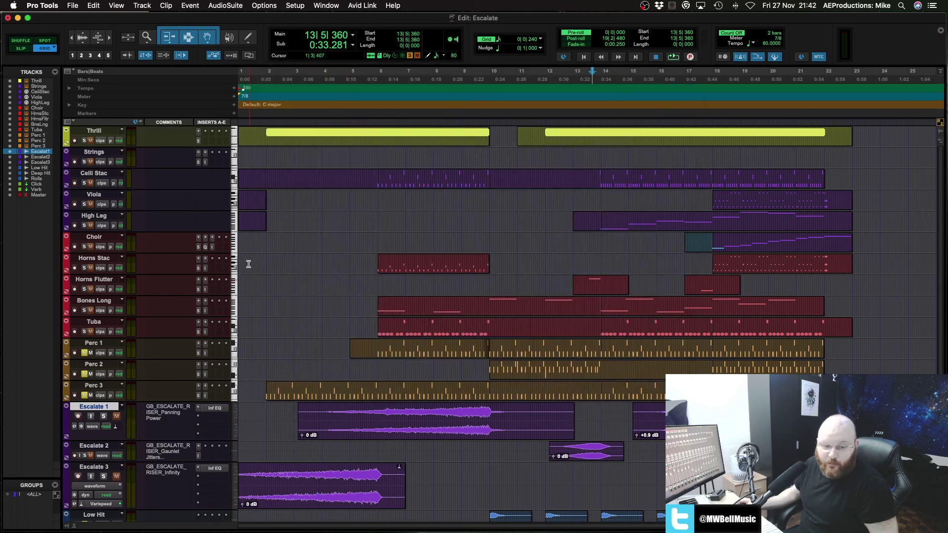
- Place the edit cursor in the empty area of the Horns Flutter track at about 5|3|240
left_click(361, 281)
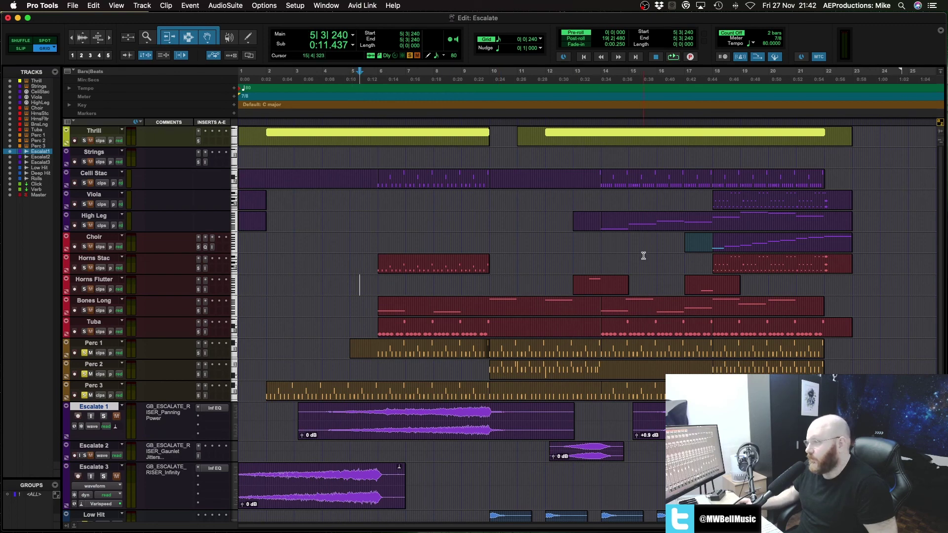
scroll(346, 271, "down", 3)
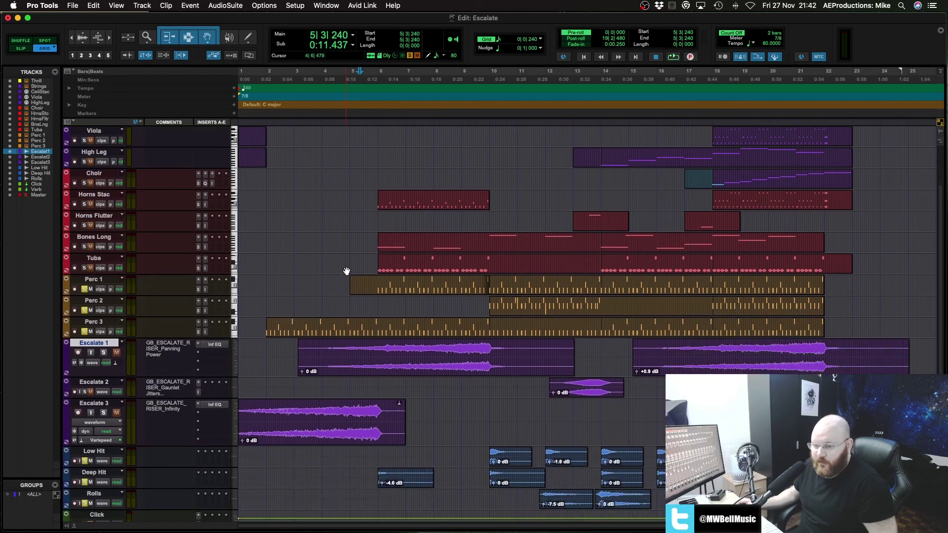
scroll(347, 271, "up", 3)
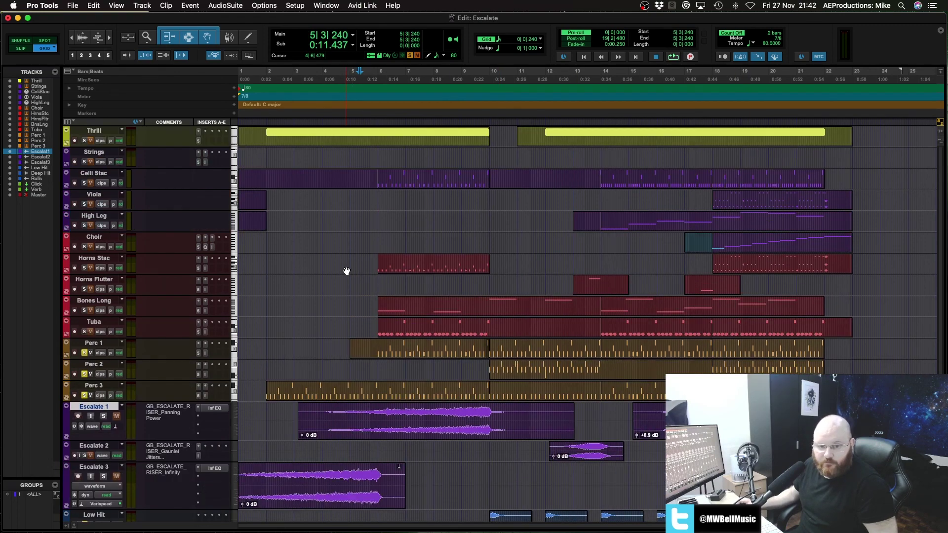